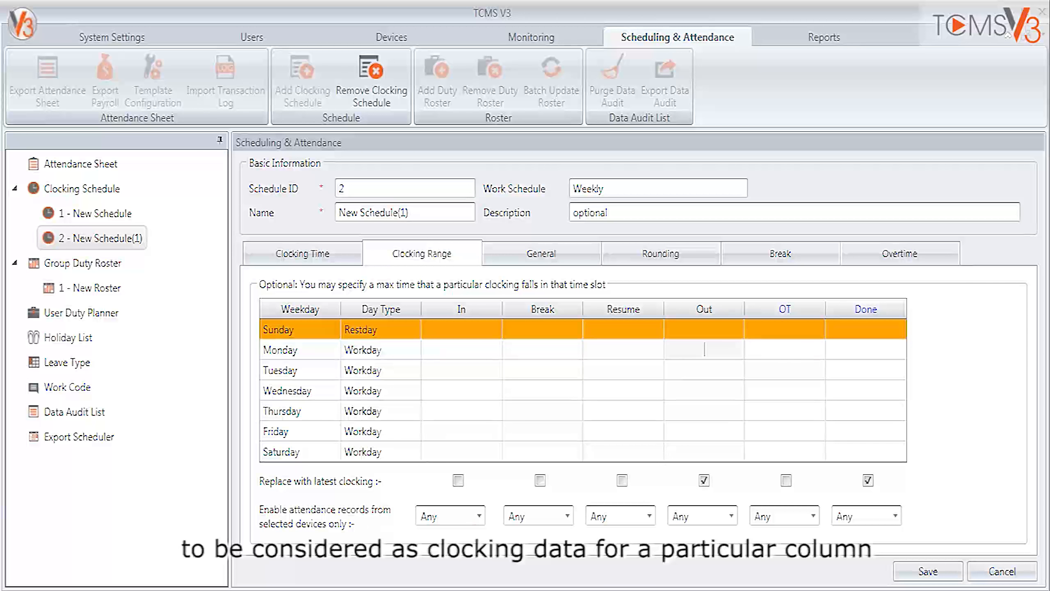
Set the Monday In clocking range to 11:30 AM.
left_click(449, 350)
type("13")
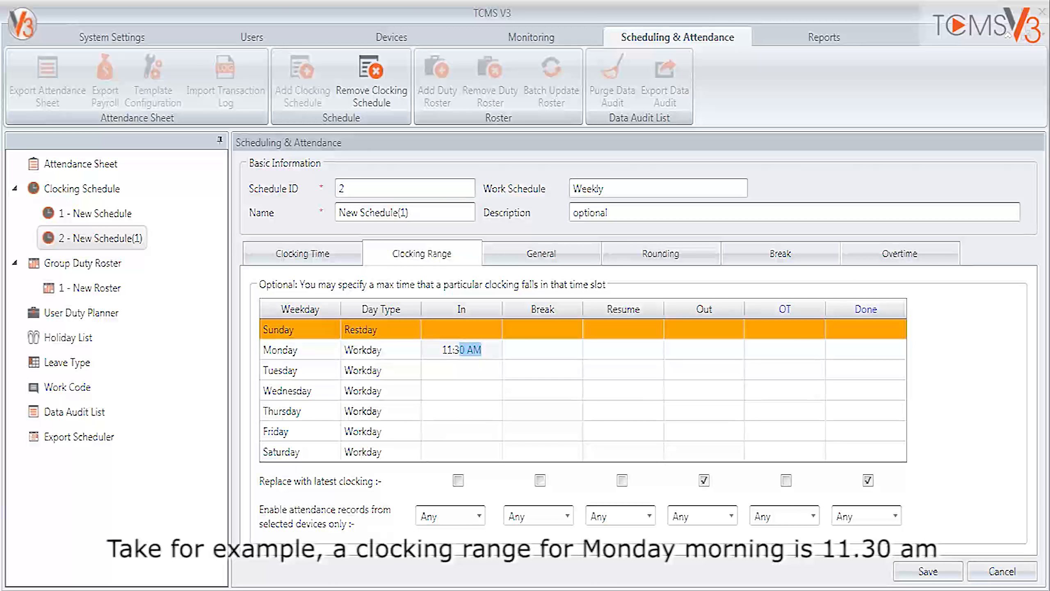
key("Return")
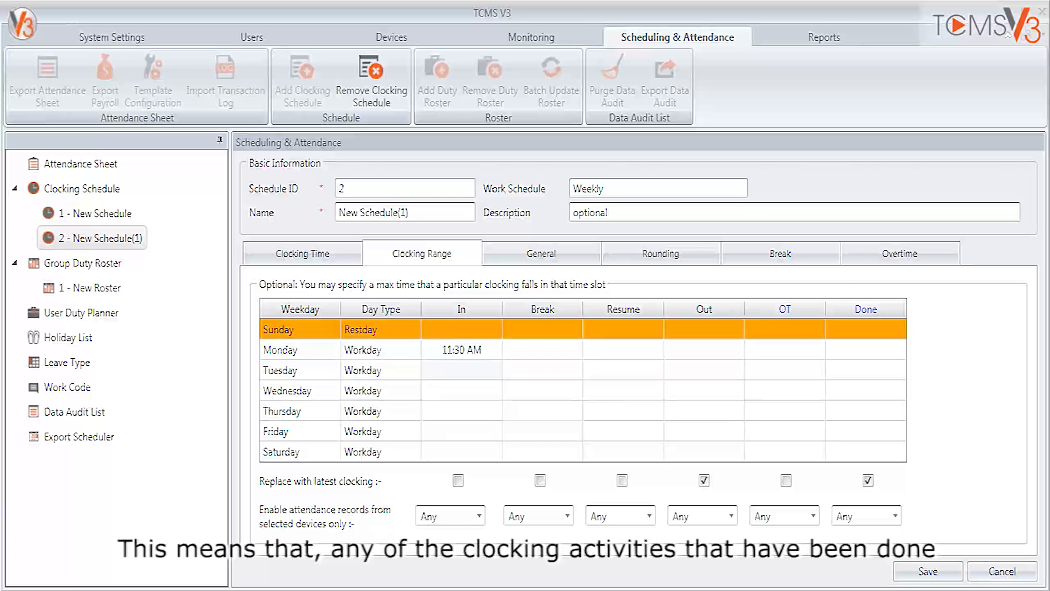
Clear the Monday In clocking range so the cell is blank.
left_click(479, 350)
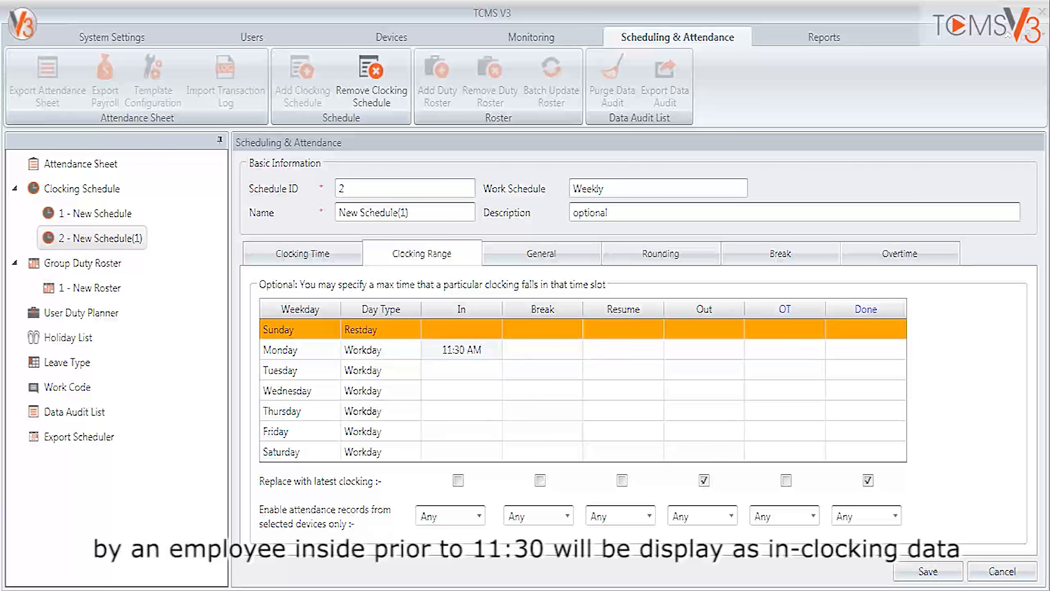
left_click_drag(482, 350, 441, 349)
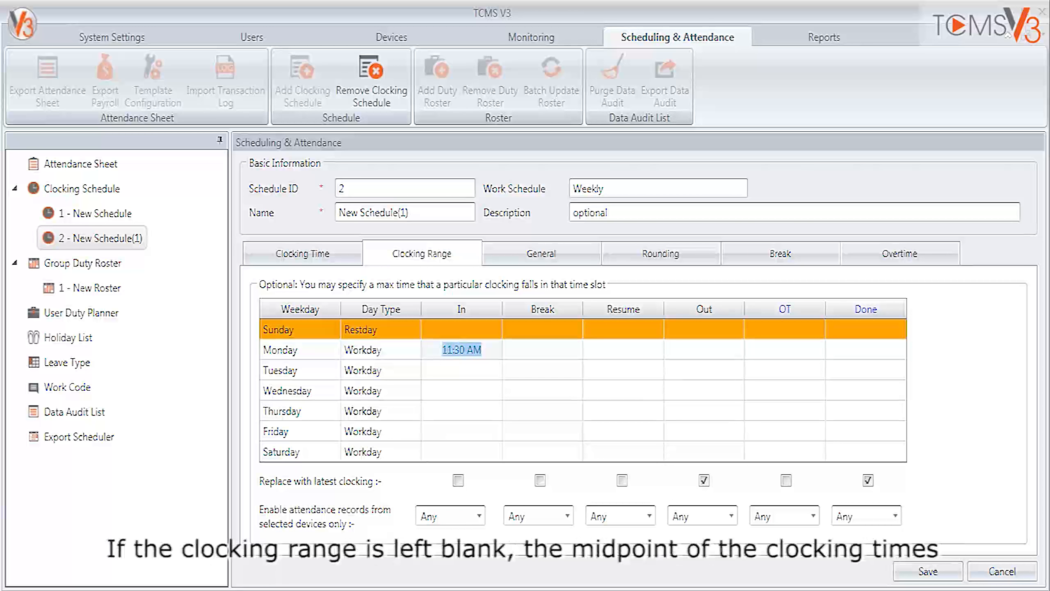
key("BackSpace")
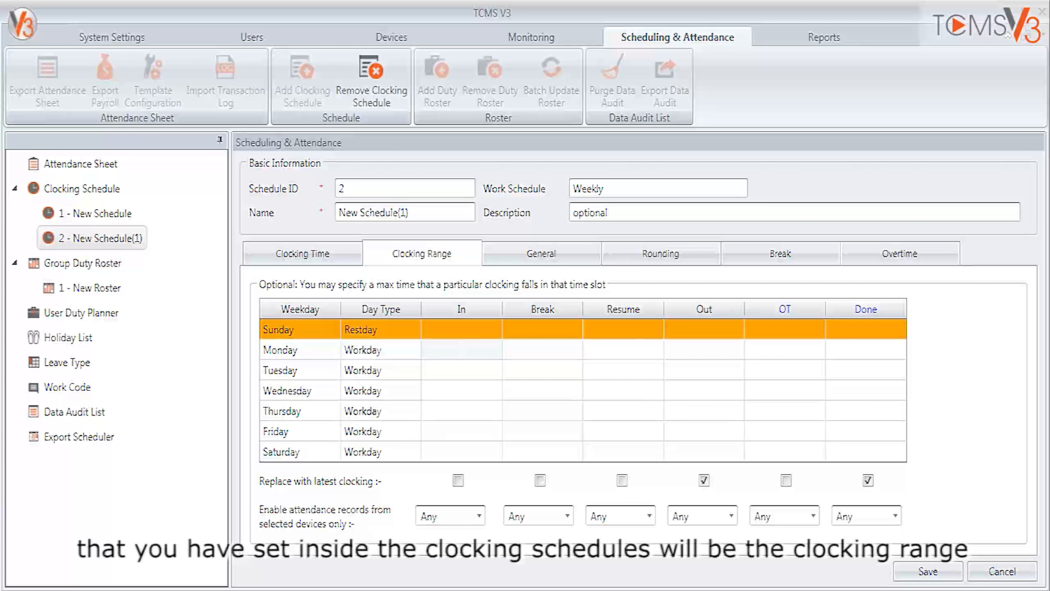
Review the schedule's weekly clocking times, then return to its clocking range settings.
left_click(303, 254)
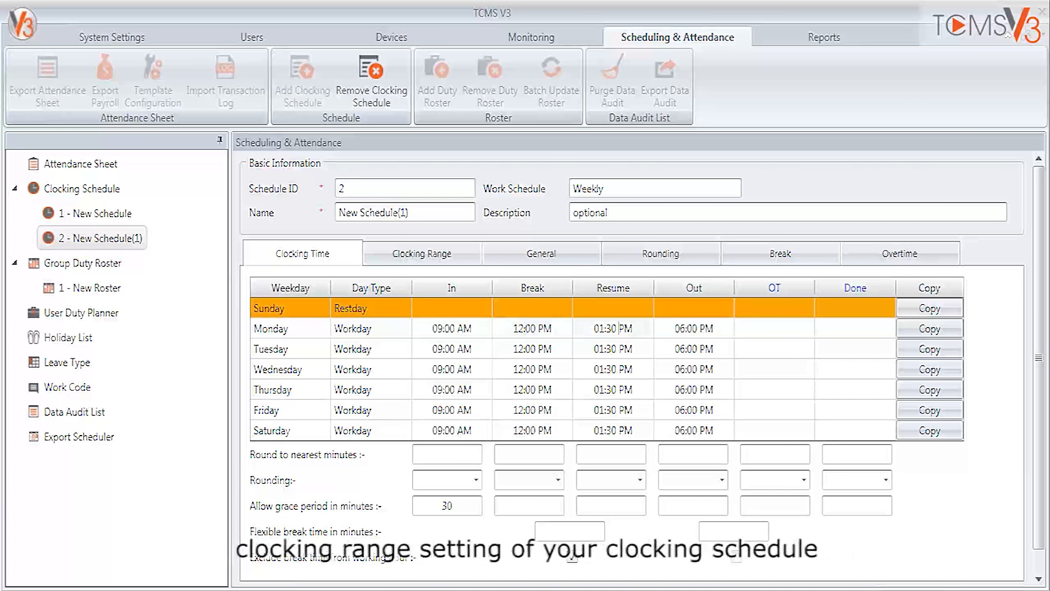
left_click(421, 254)
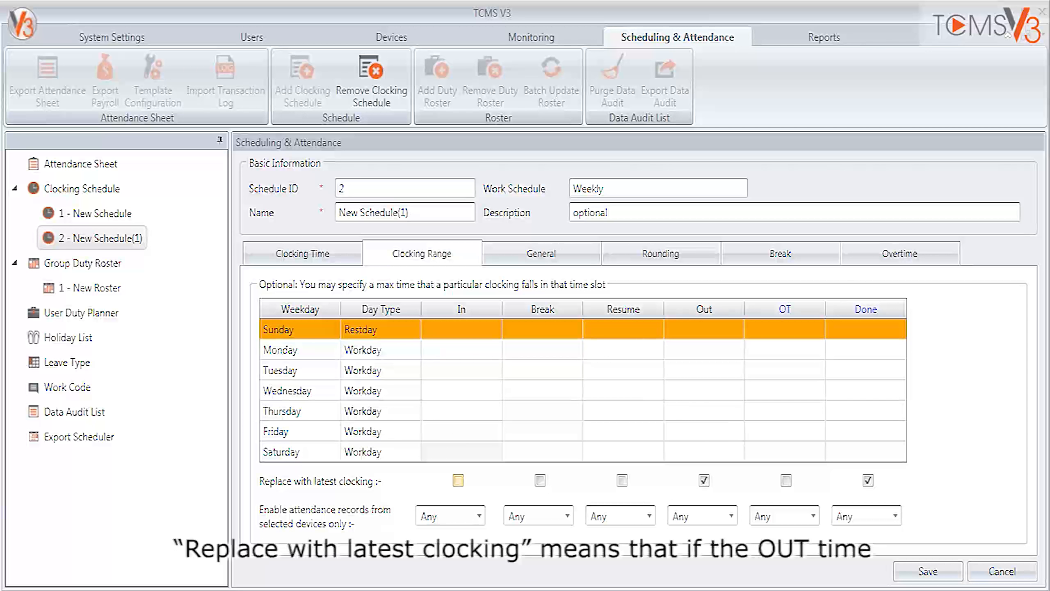
Enable replacement with the latest clocking for the In, Break, Resume and OT columns.
left_click(458, 480)
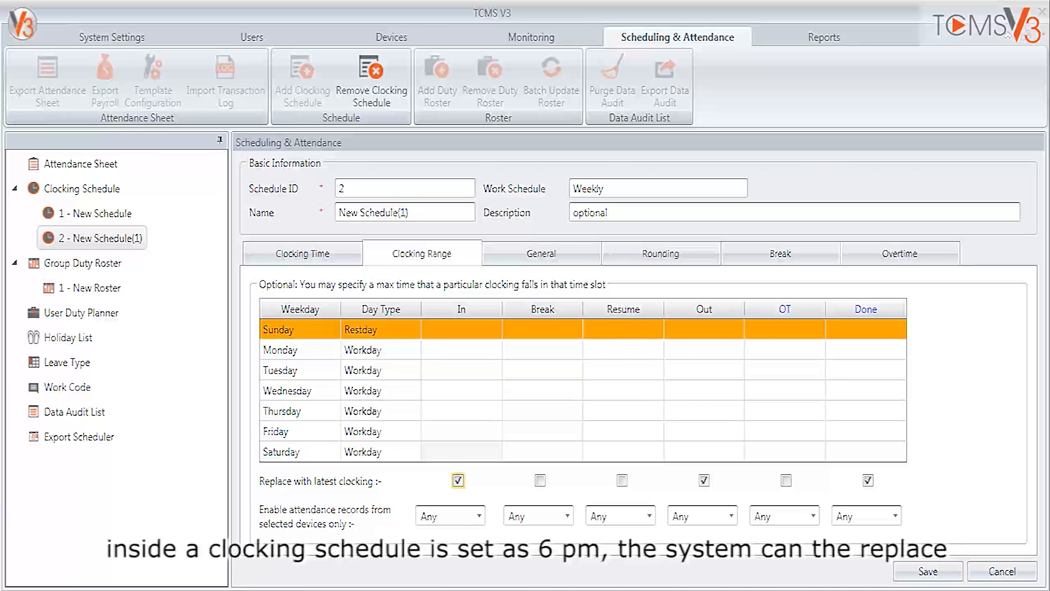
left_click(540, 480)
left_click(621, 480)
left_click(785, 480)
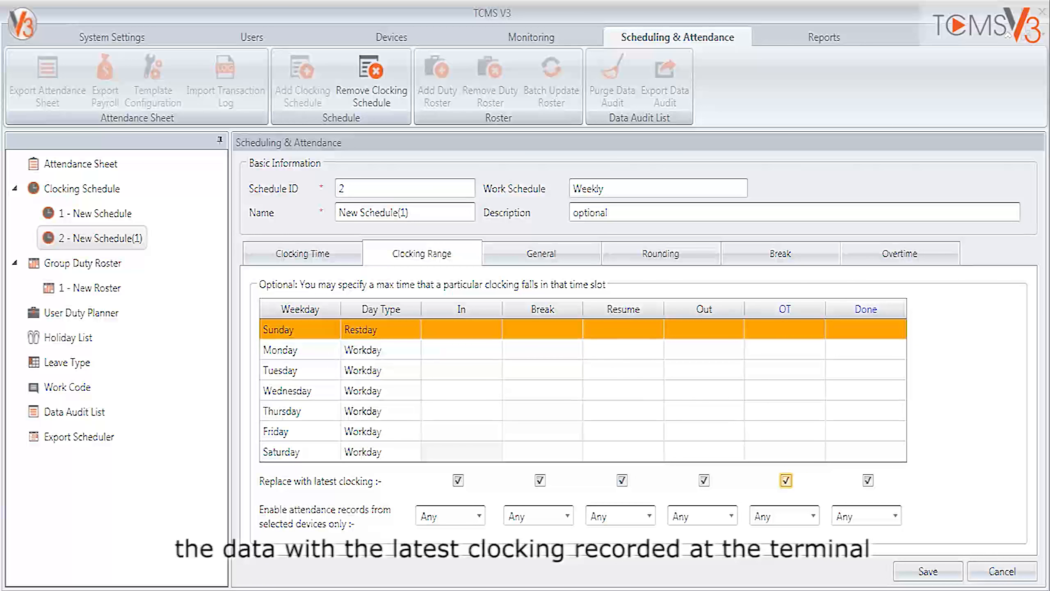
Disable replacement with the latest clocking for OT, Resume, Break and In, keeping it enabled for Out.
left_click(786, 480)
left_click(622, 480)
left_click(540, 480)
left_click(458, 480)
left_click(704, 480)
left_click(703, 480)
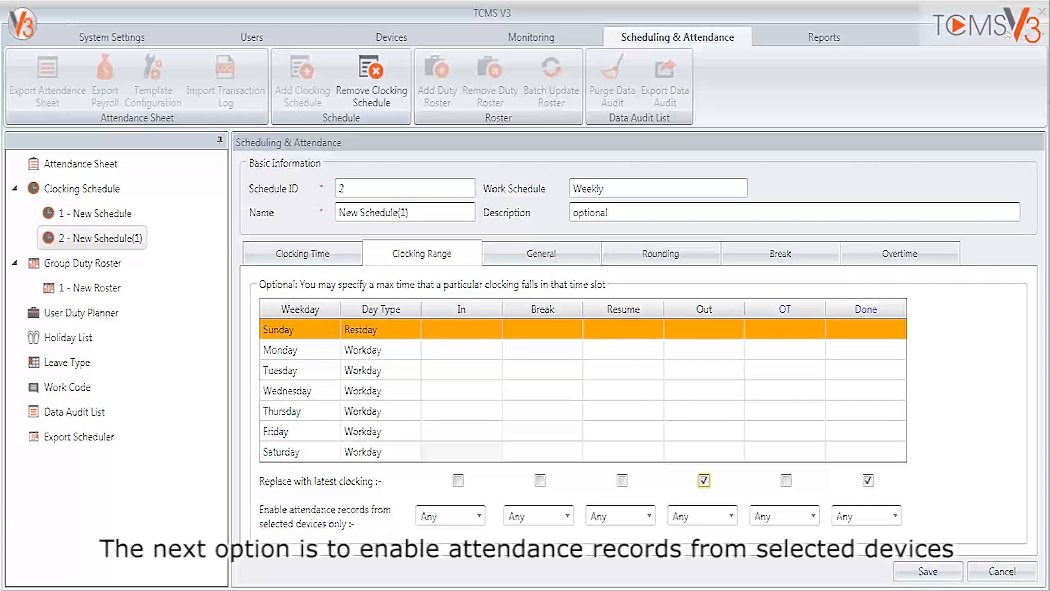
Examine the device choices for attendance records in the In, Break, Resume and Out columns.
left_click(478, 515)
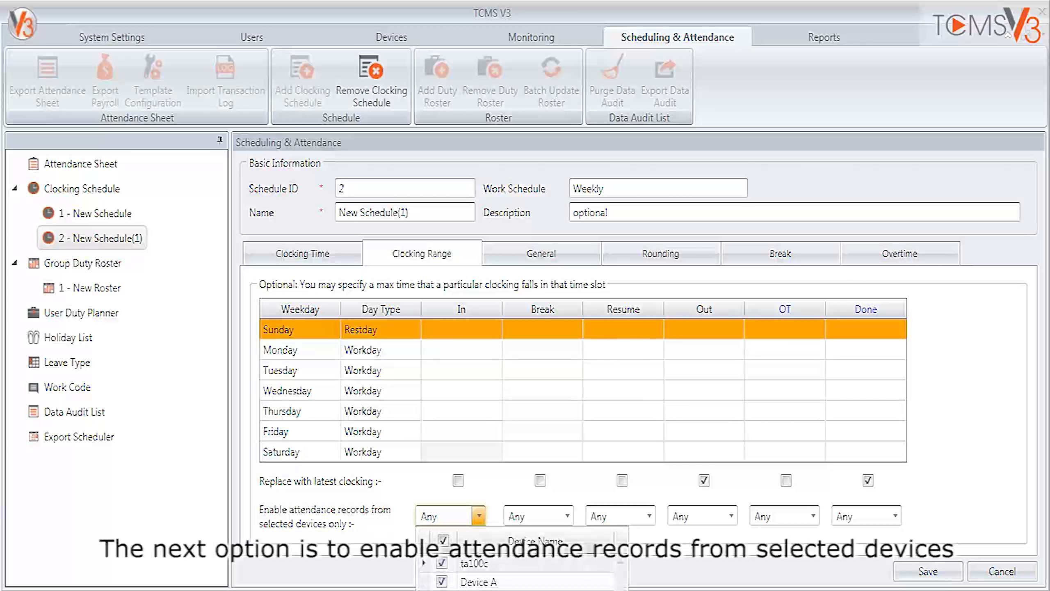
left_click(478, 515)
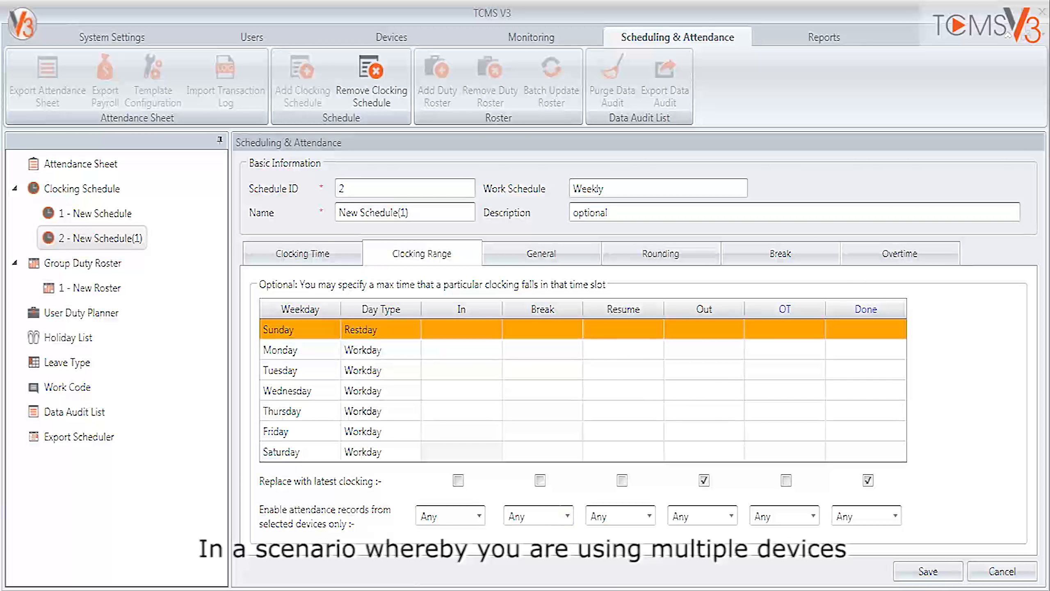
left_click(567, 515)
left_click(567, 515)
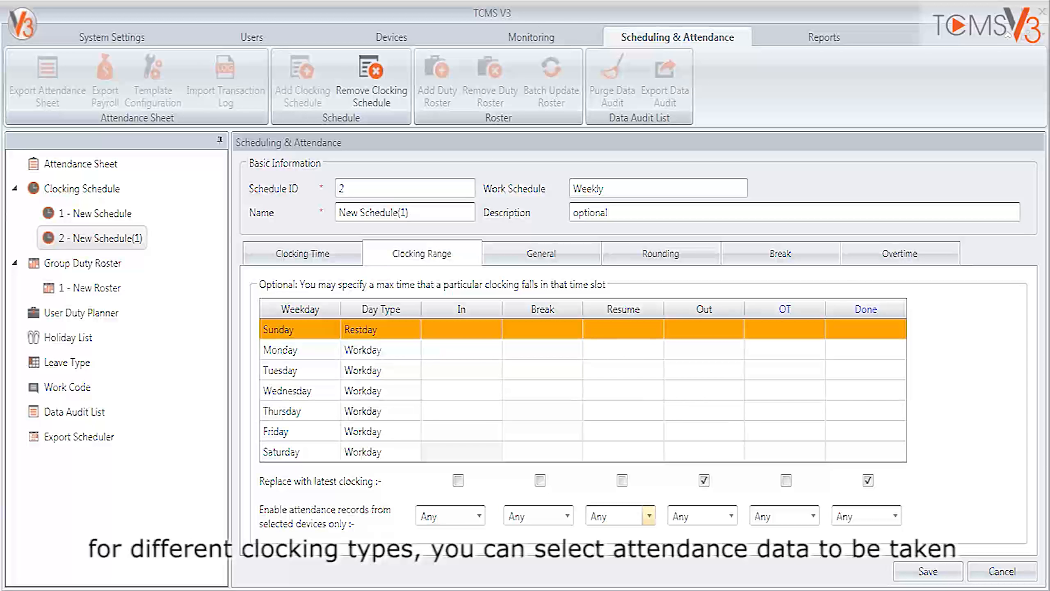
left_click(649, 515)
left_click(649, 516)
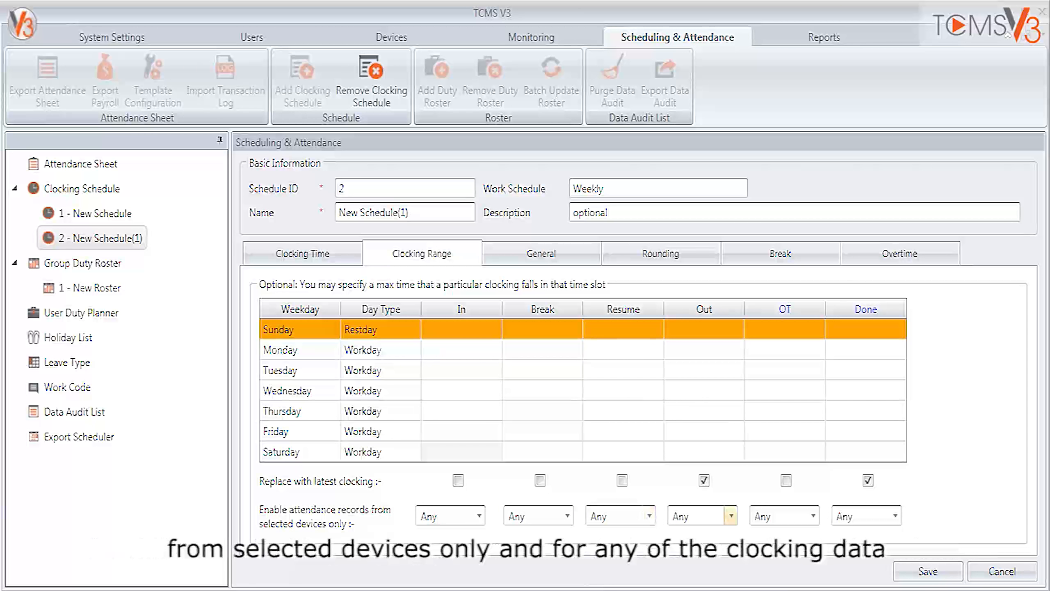
left_click(731, 515)
left_click(731, 515)
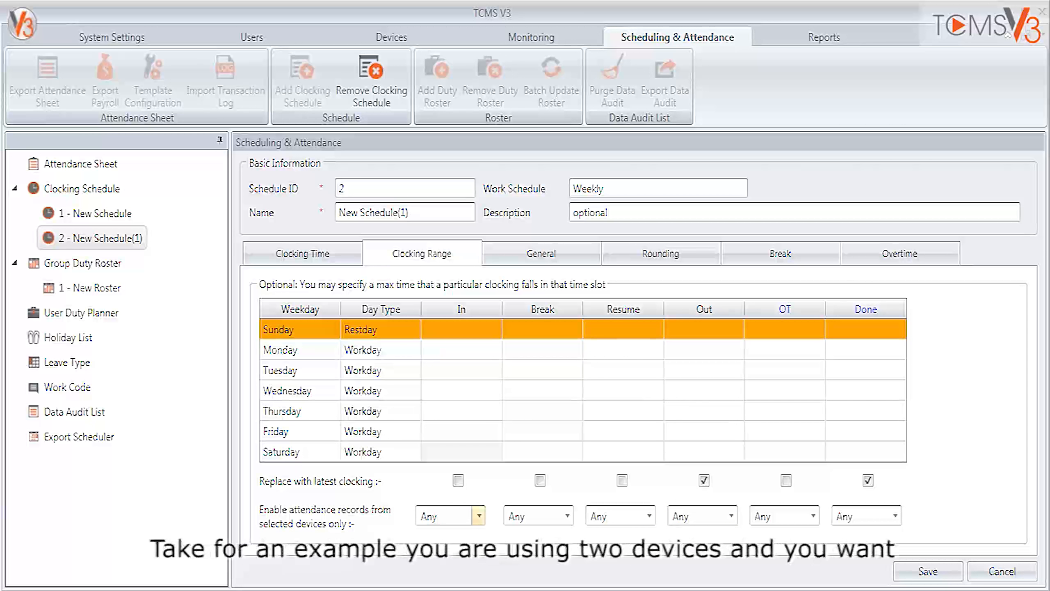
Restrict In attendance records to Device A and Out records to Device B, and save the clocking schedule.
left_click(478, 515)
left_click(443, 540)
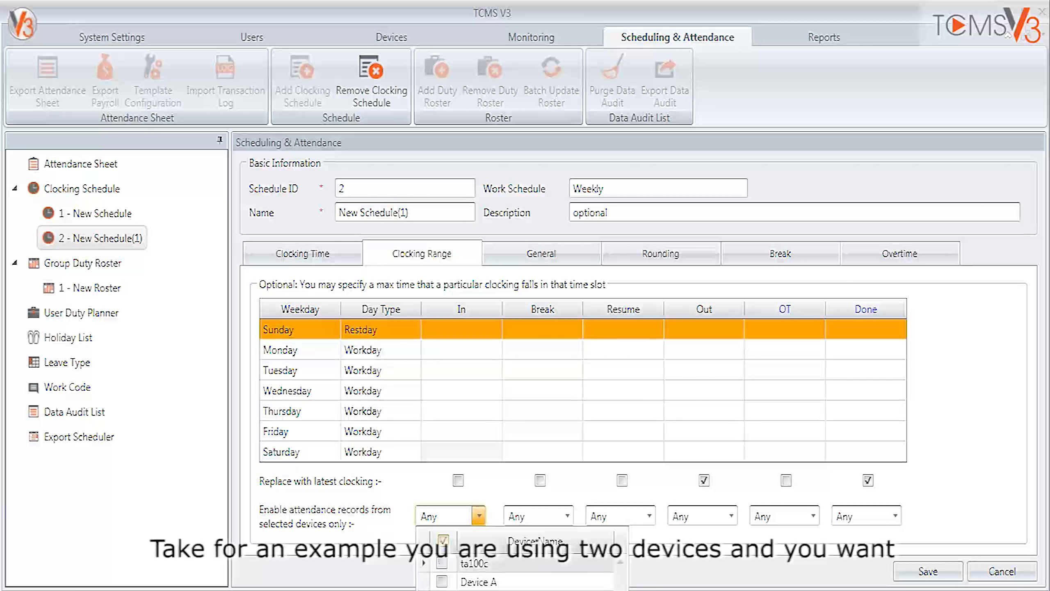
left_click(442, 582)
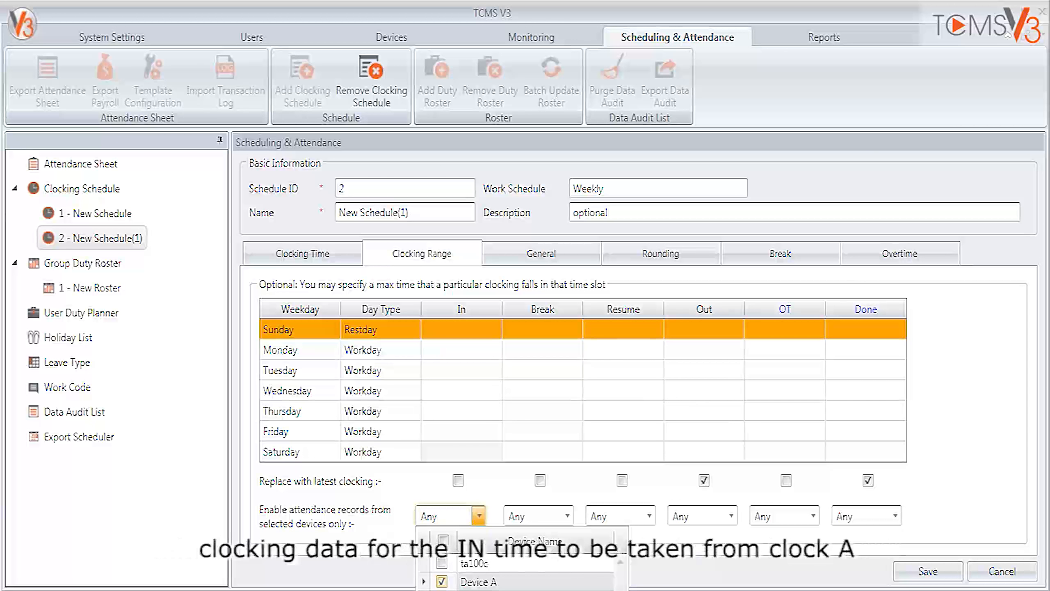
left_click(380, 570)
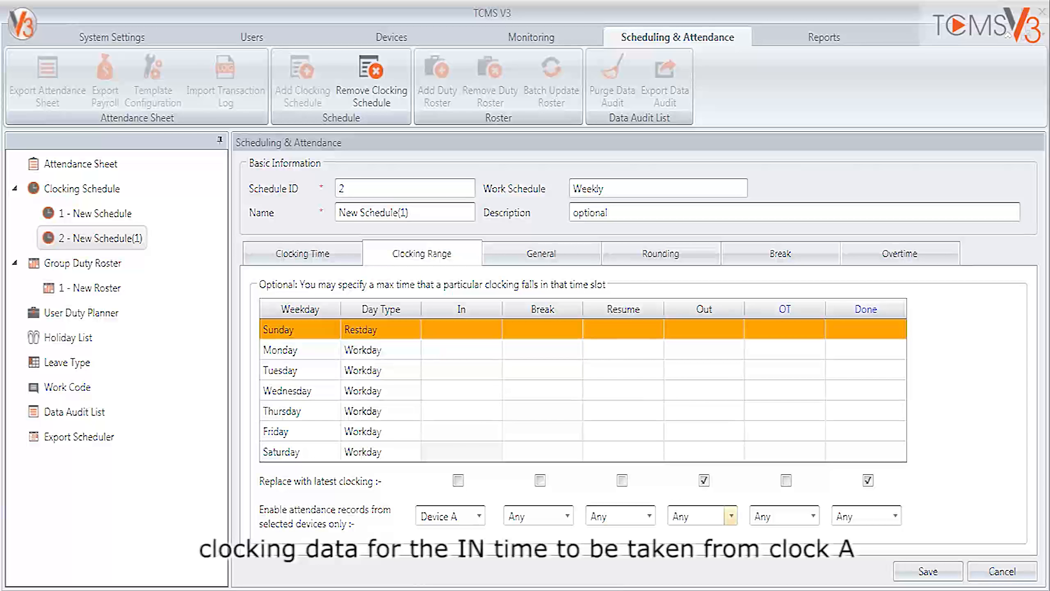
left_click(731, 515)
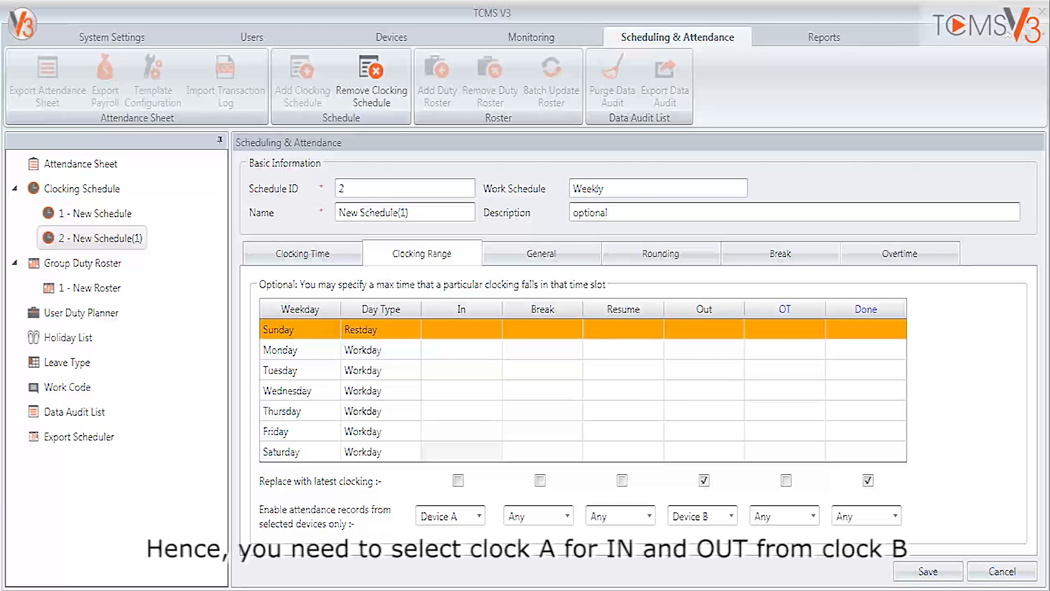
left_click(928, 572)
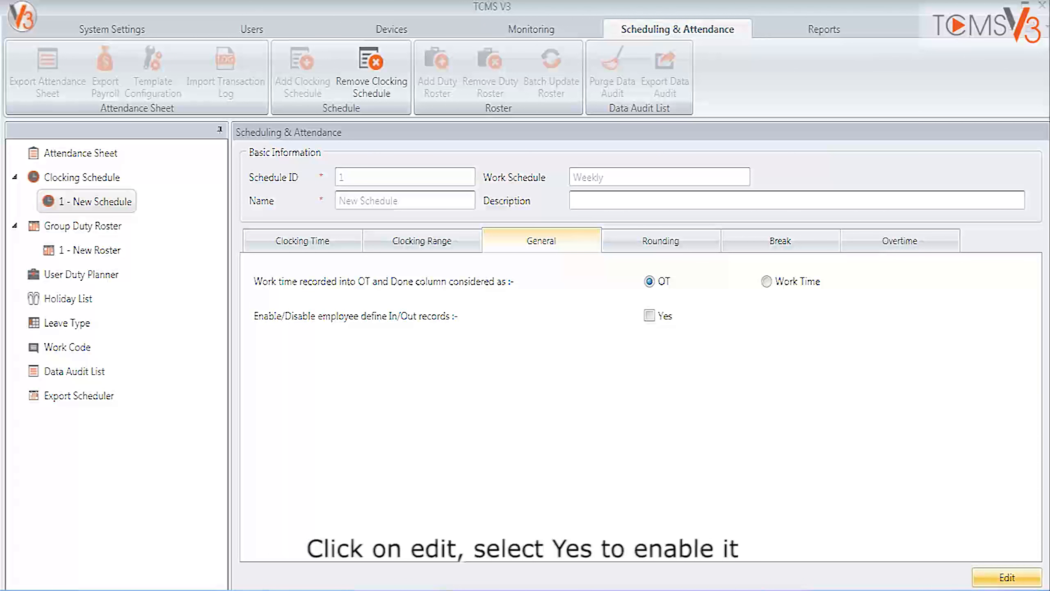
Edit schedule 1 and enable employee-defined In/Out records in its general settings.
left_click(1007, 577)
left_click(649, 315)
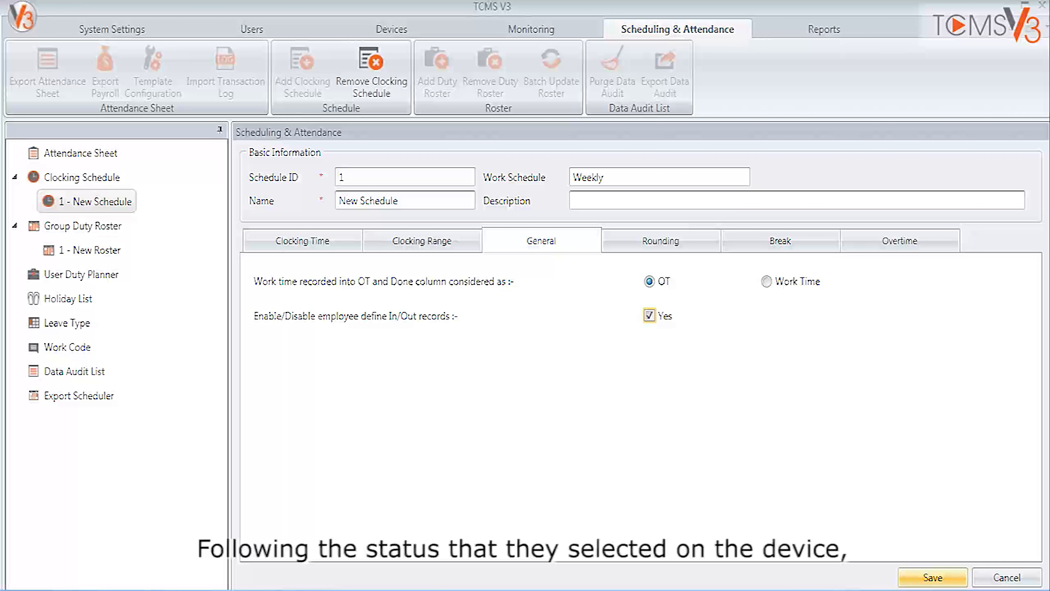
Set work time rounding to the nearest 30 minutes, trying Up before switching the direction to Down.
left_click(661, 241)
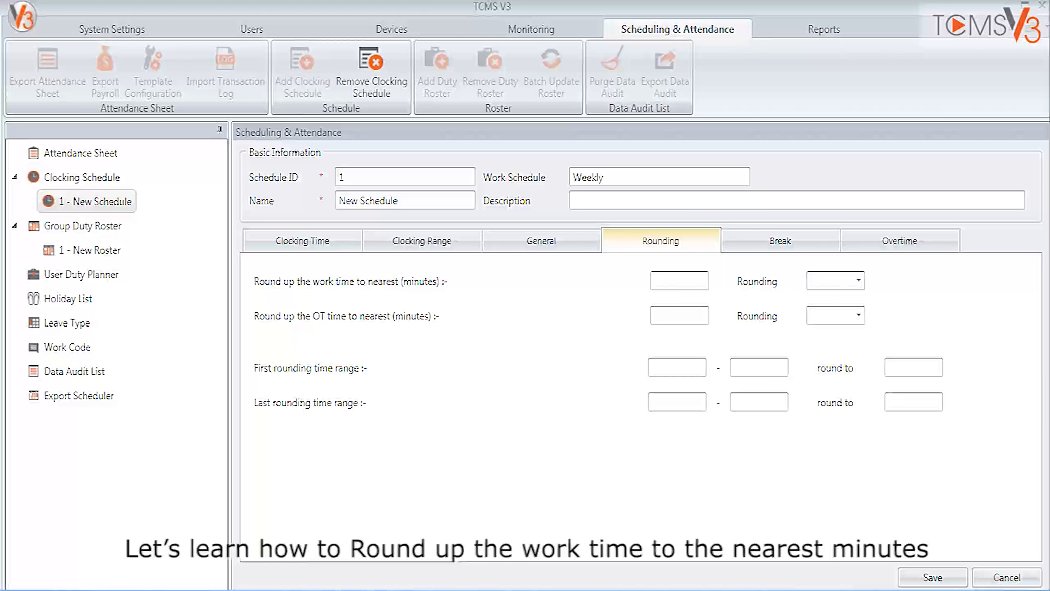
left_click(679, 281)
type("30")
left_click(859, 281)
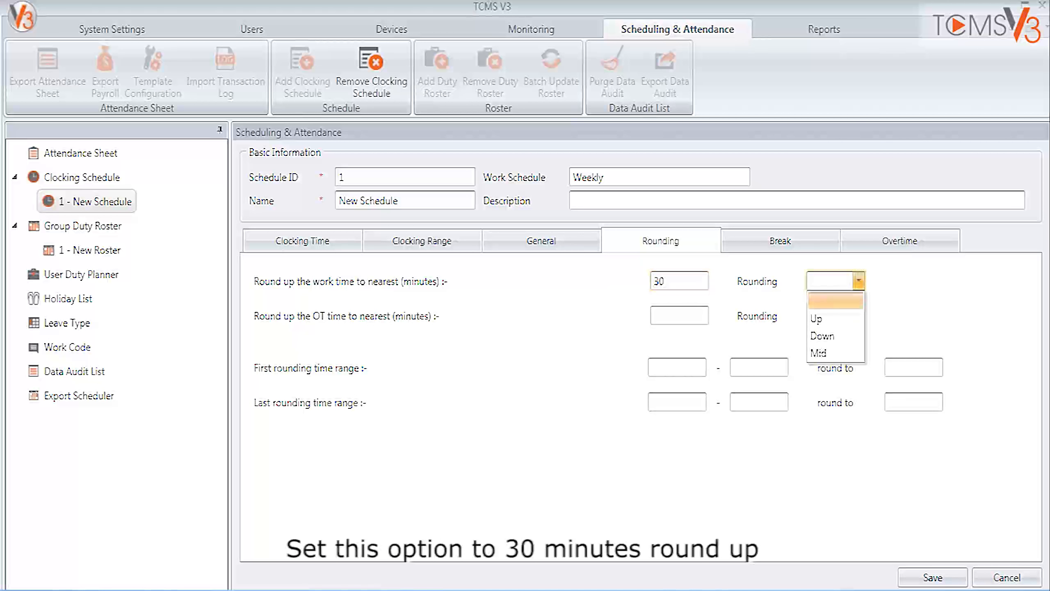
left_click(834, 318)
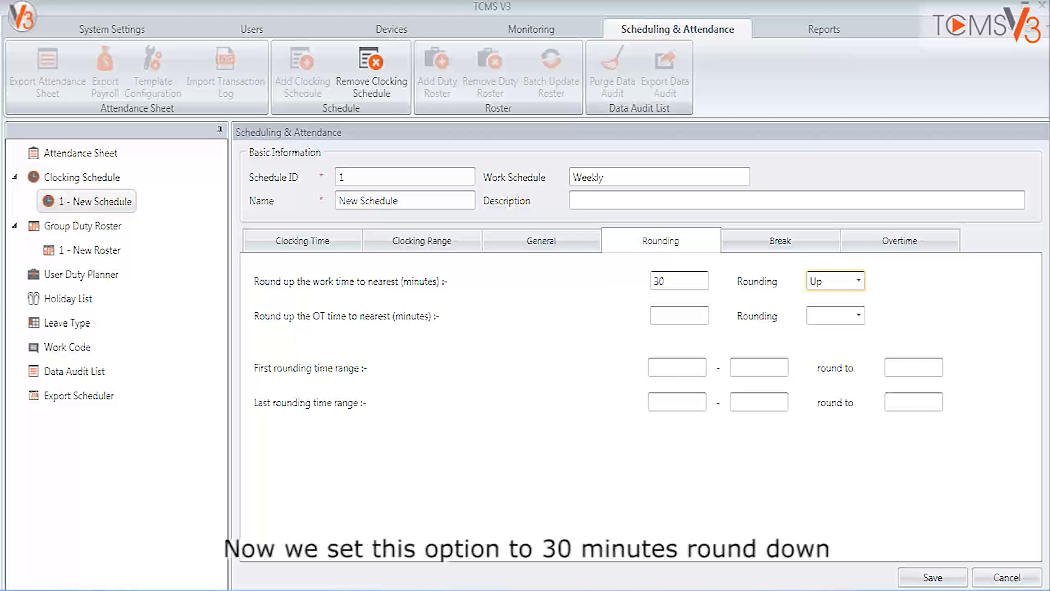
left_click(858, 281)
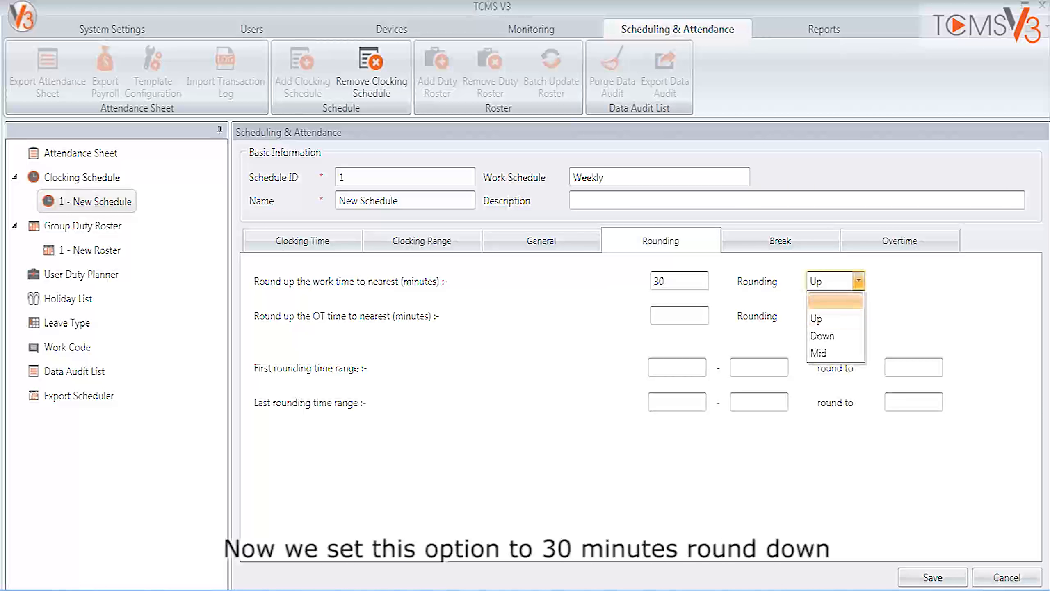
left_click(831, 336)
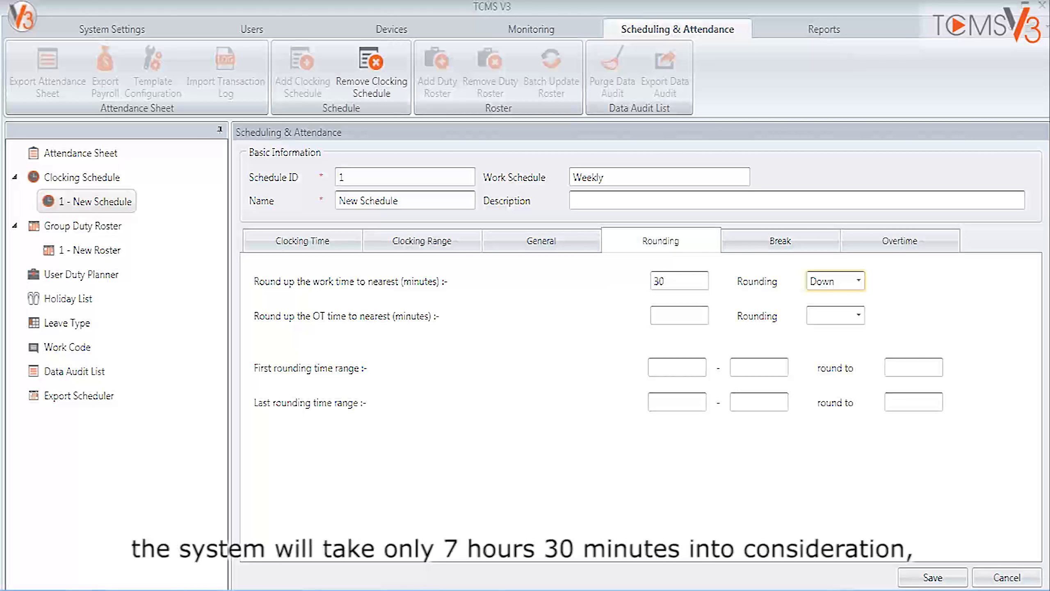
Set OT time rounding to the nearest 30 minutes, trying Up before switching the direction to Down.
left_click(679, 315)
type("30")
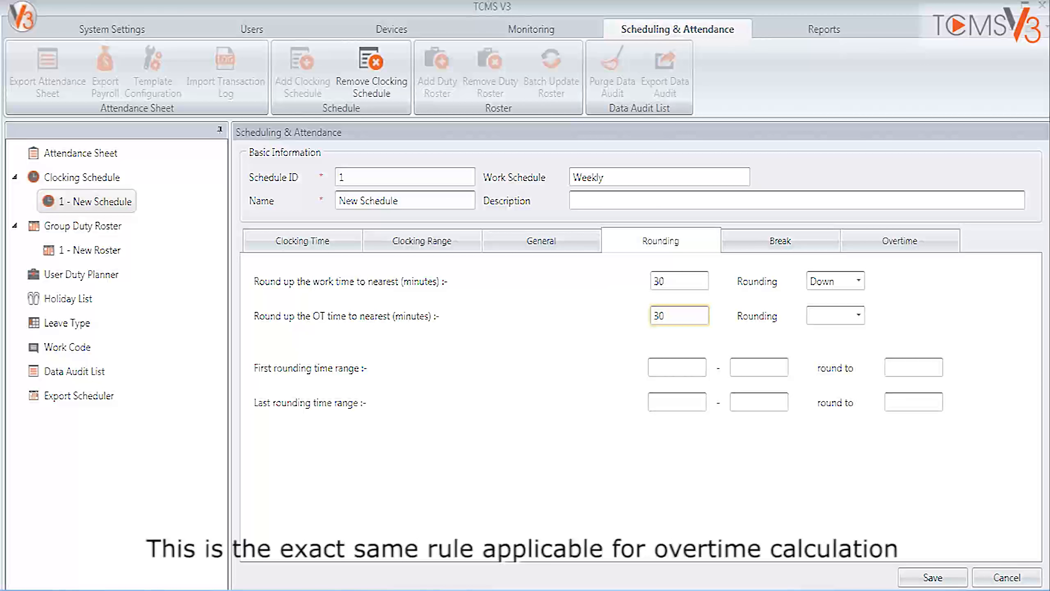
left_click(858, 316)
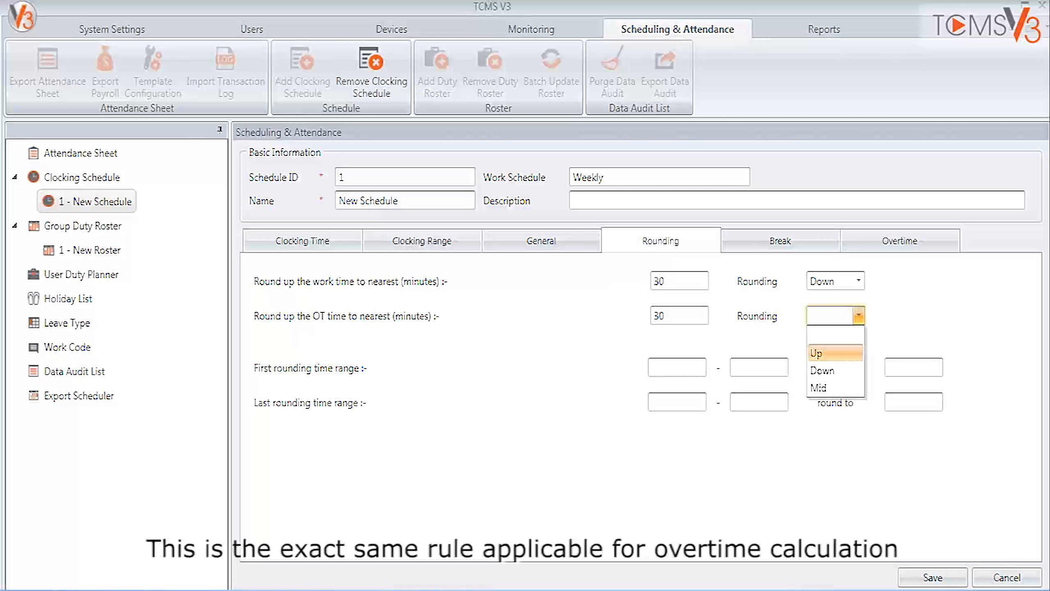
left_click(817, 353)
left_click(858, 316)
left_click(817, 370)
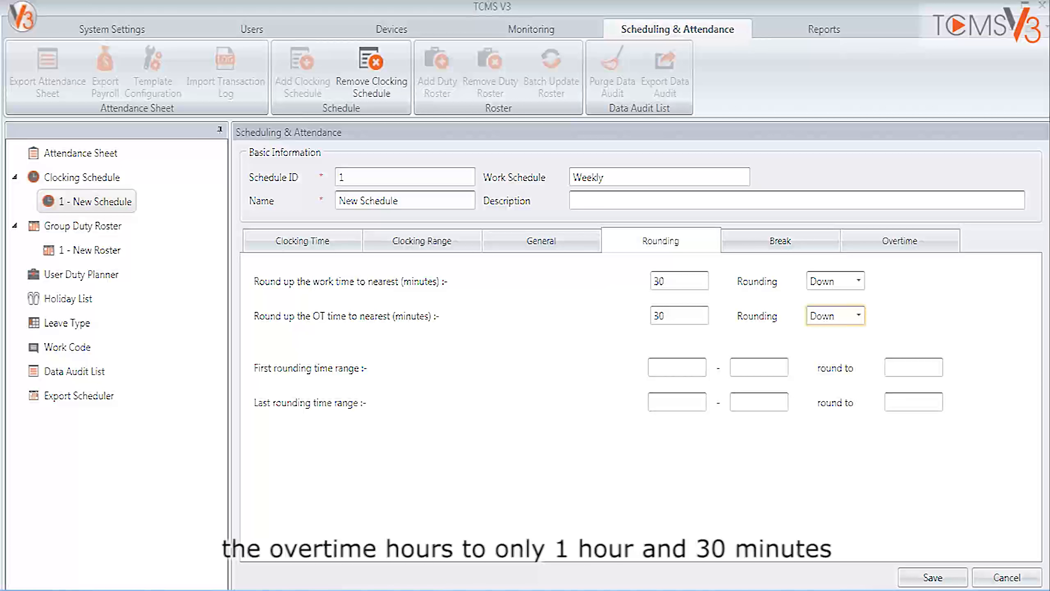
Clear the rounding minutes and directions for both work time and OT time.
left_click(858, 315)
left_click(848, 335)
left_click(859, 281)
left_click(845, 301)
double_click(660, 282)
key("BackSpace")
key("Tab")
key("BackSpace")
key("BackSpace")
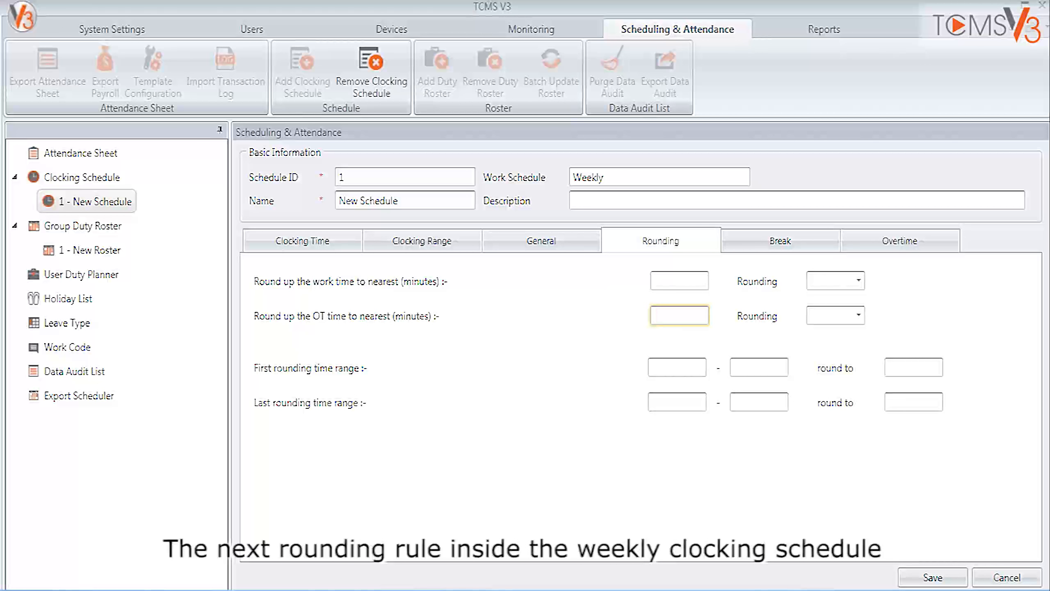
Set the first rounding time range from 08:30 AM to 09:03 AM, rounded to 09:00 AM.
key("Tab")
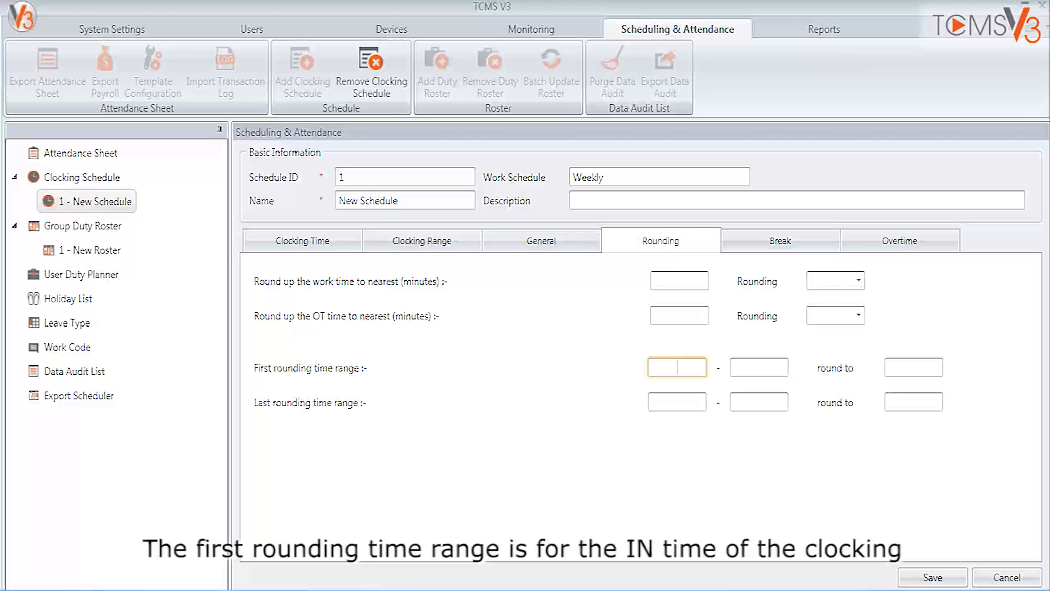
type("08:")
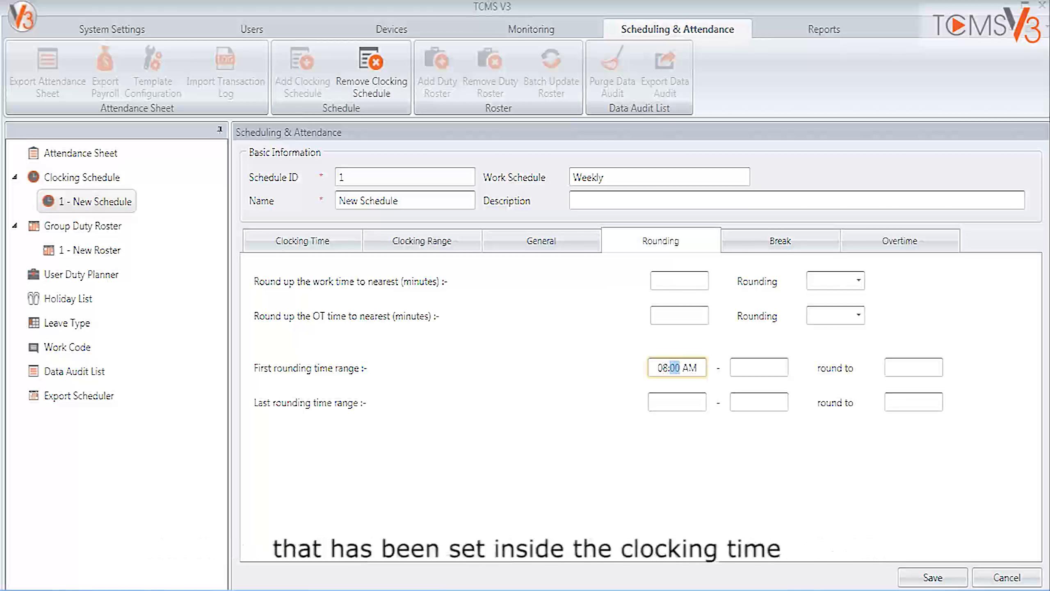
type("30")
key("Tab")
type("09:0")
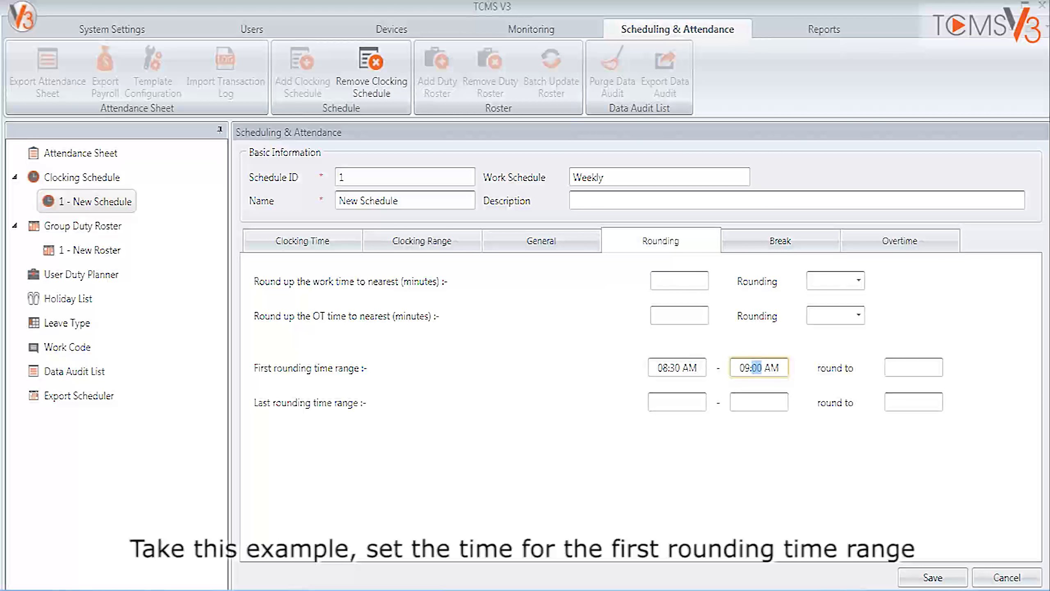
type("3")
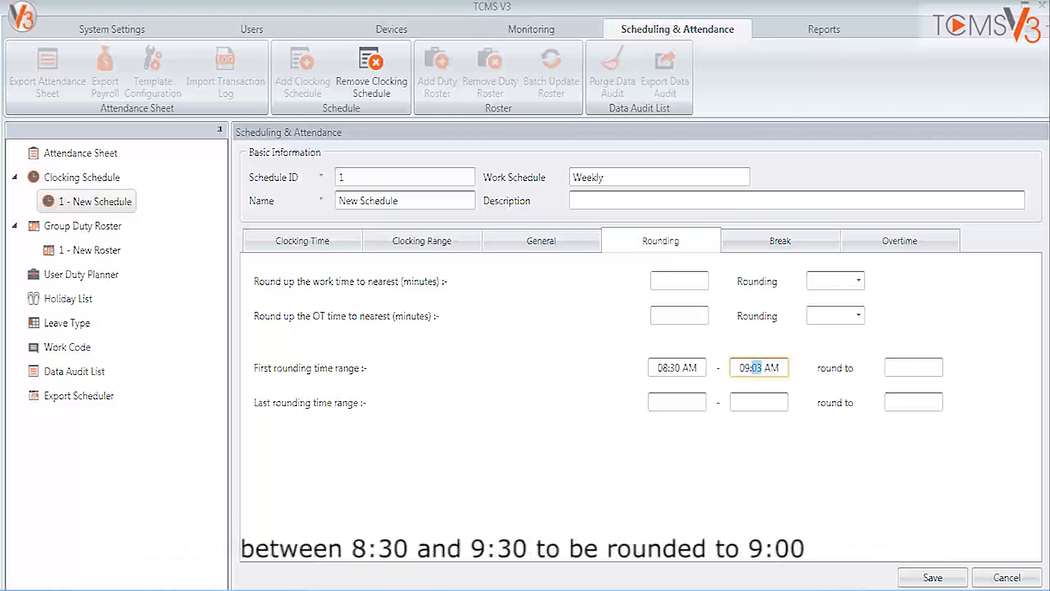
left_click(914, 367)
type("09:00 AM")
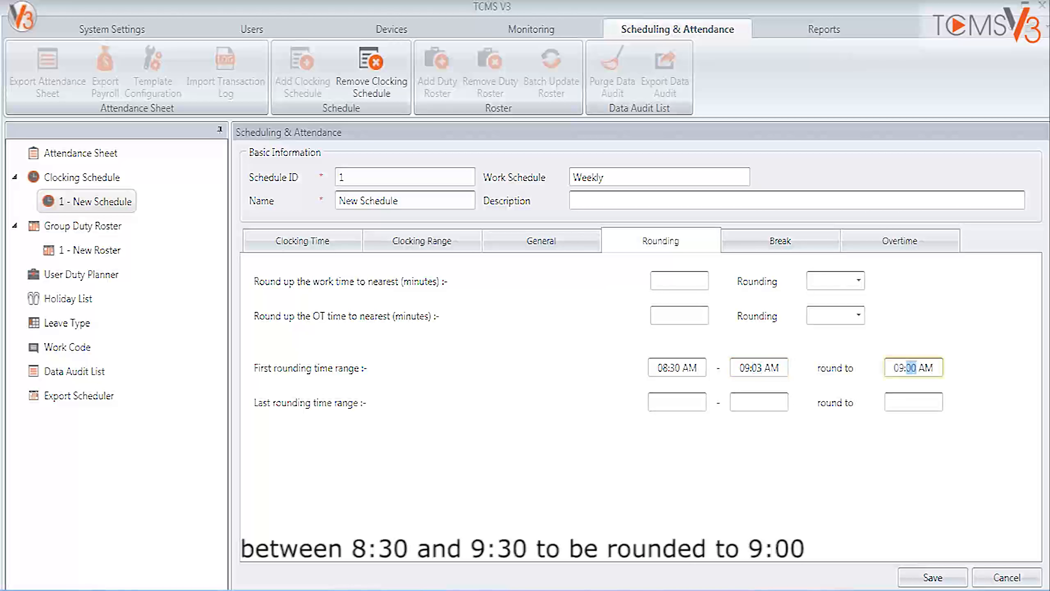
Set the last rounding time range from 05:30 PM to 06:30 PM, rounded to 06:00 PM.
left_click(914, 401)
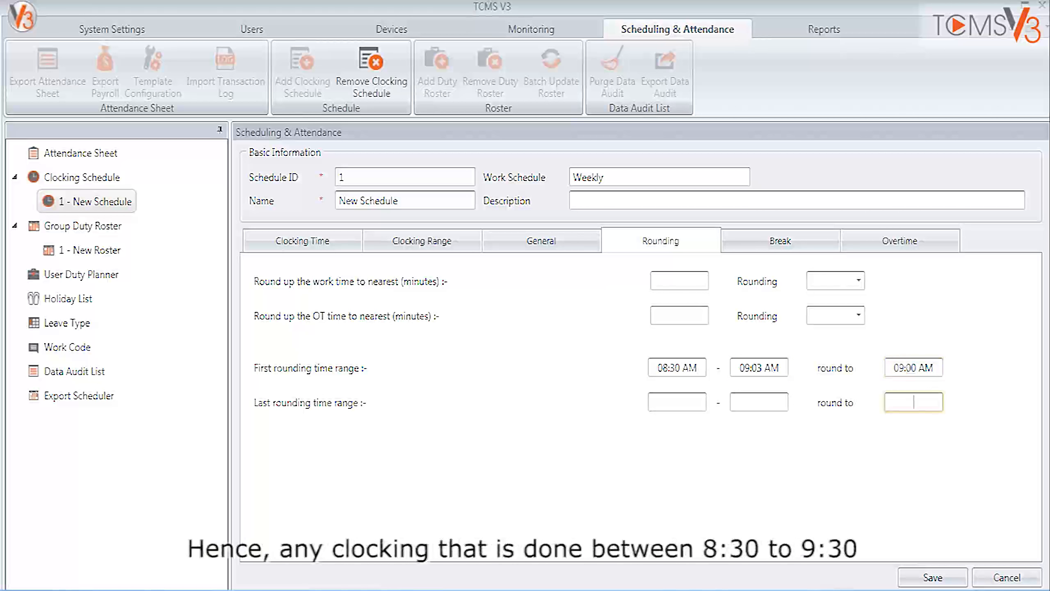
left_click(677, 402)
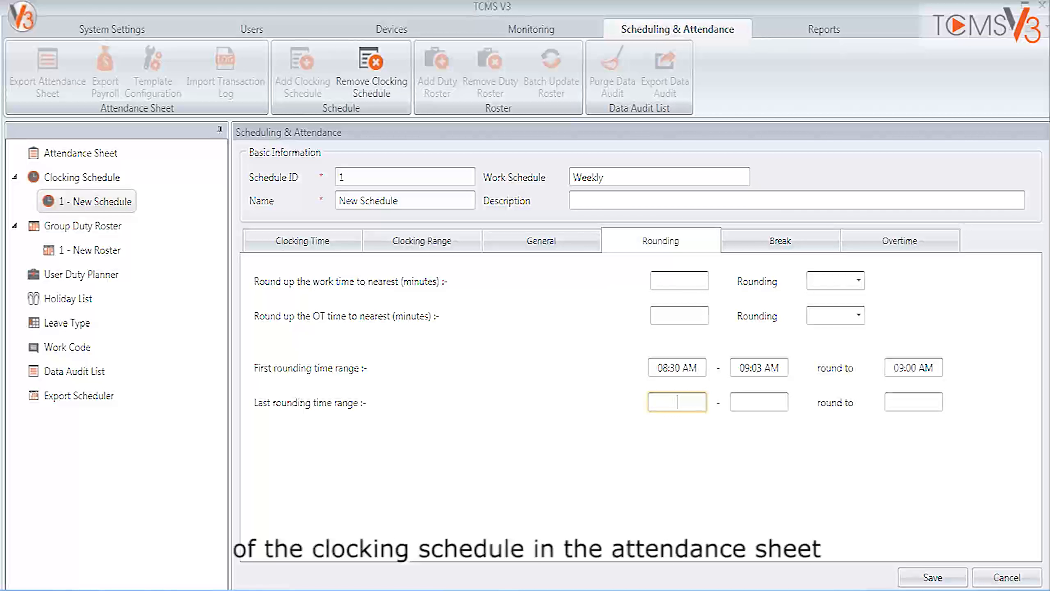
type("0530p")
key("Tab")
type("0630p")
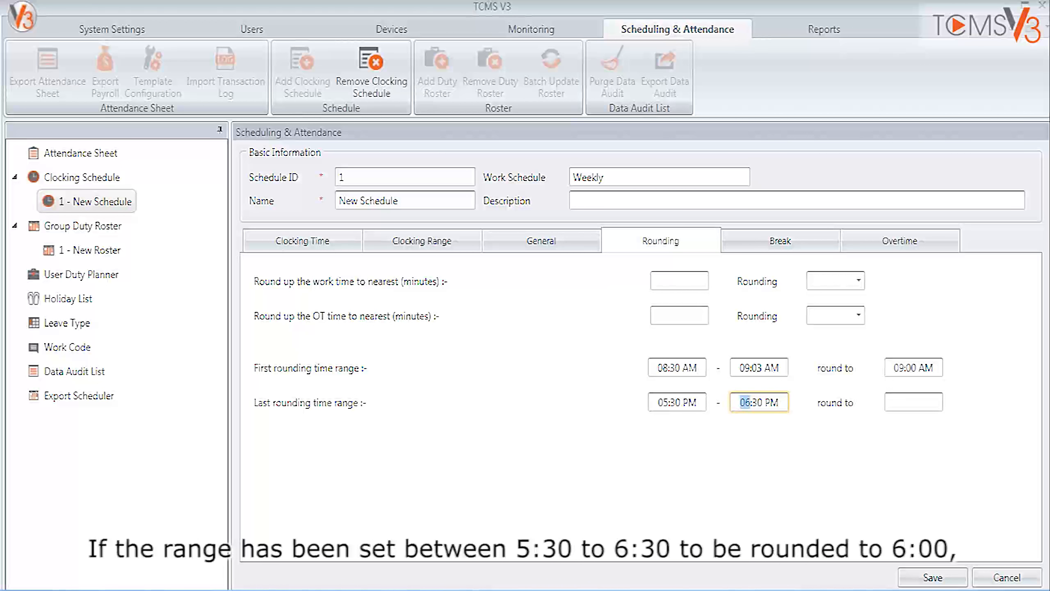
key("Tab")
type("0600p")
key("Tab")
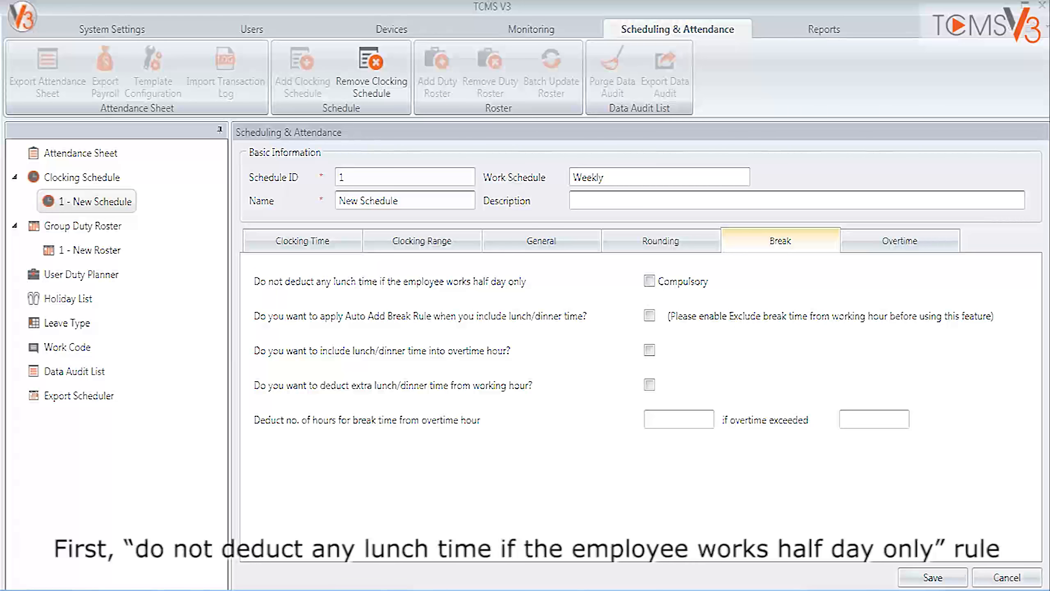
Try the half-day lunch, Auto Add Break and extra lunch/dinner deduction rules one at a time, disabling each again.
left_click(649, 281)
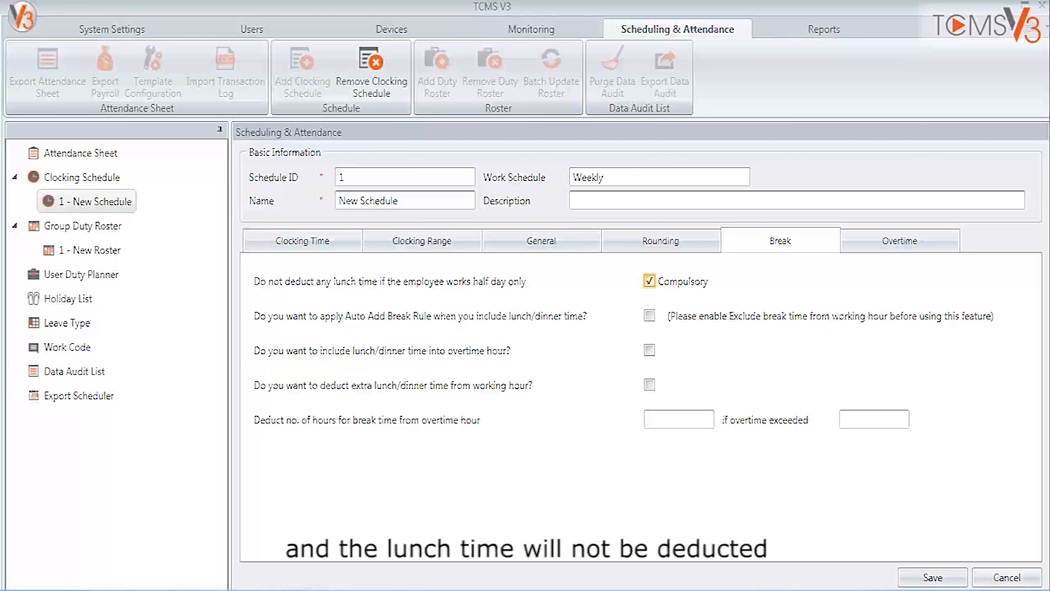
left_click(649, 281)
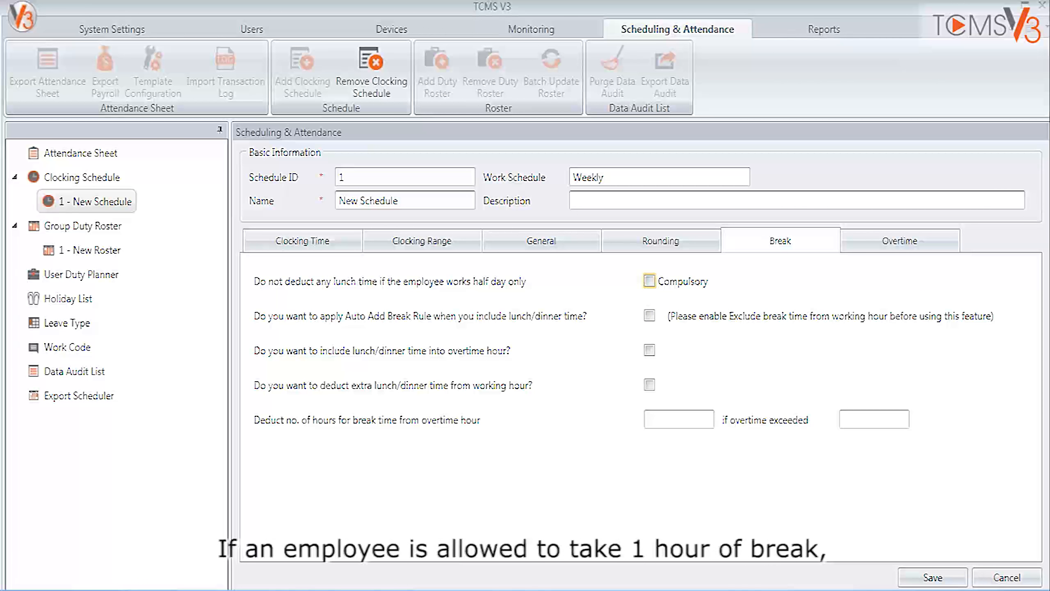
left_click(649, 315)
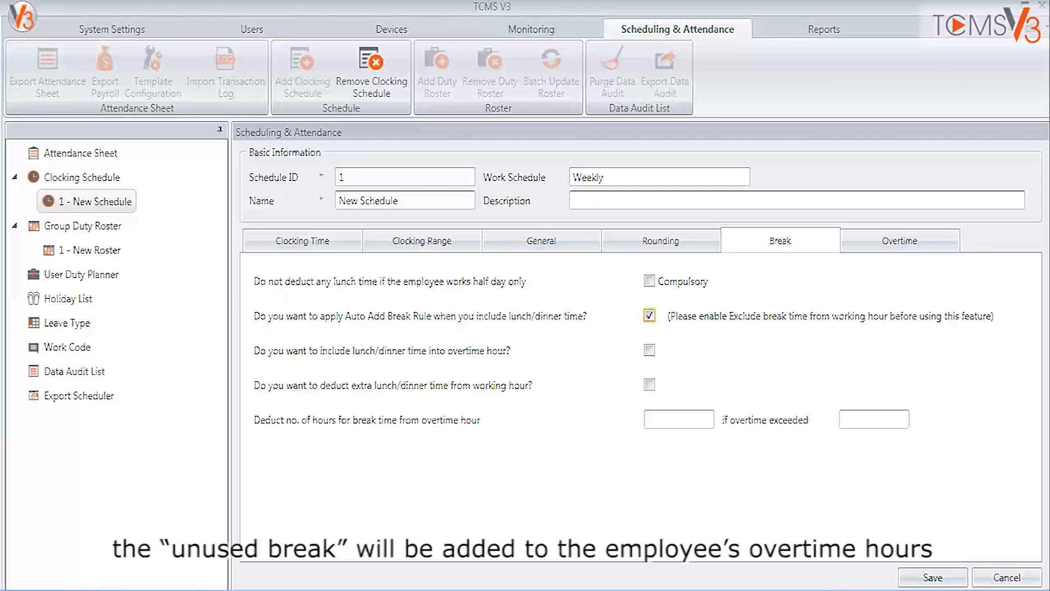
left_click(649, 315)
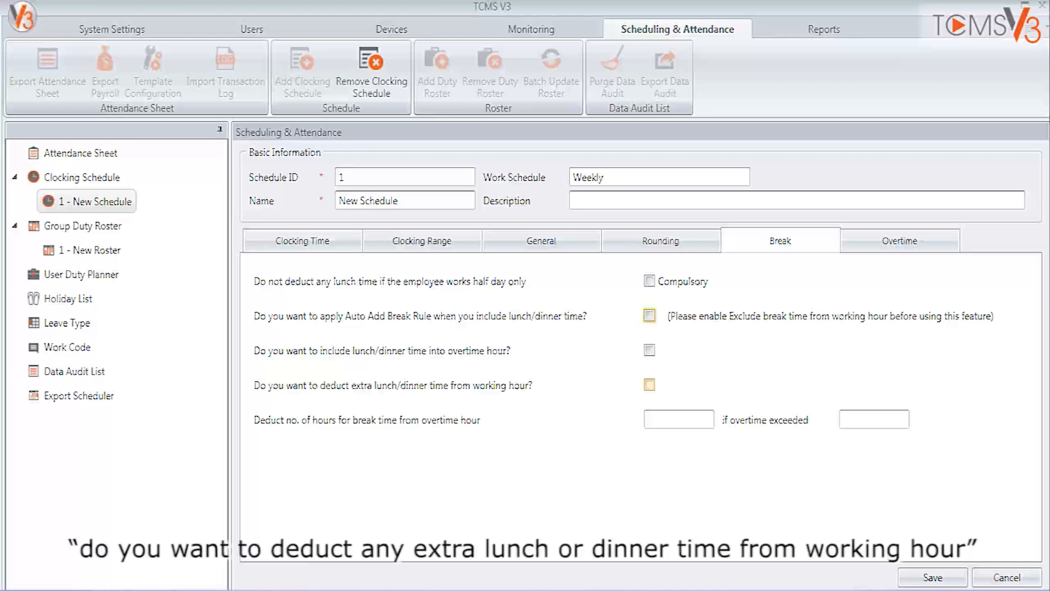
left_click(649, 385)
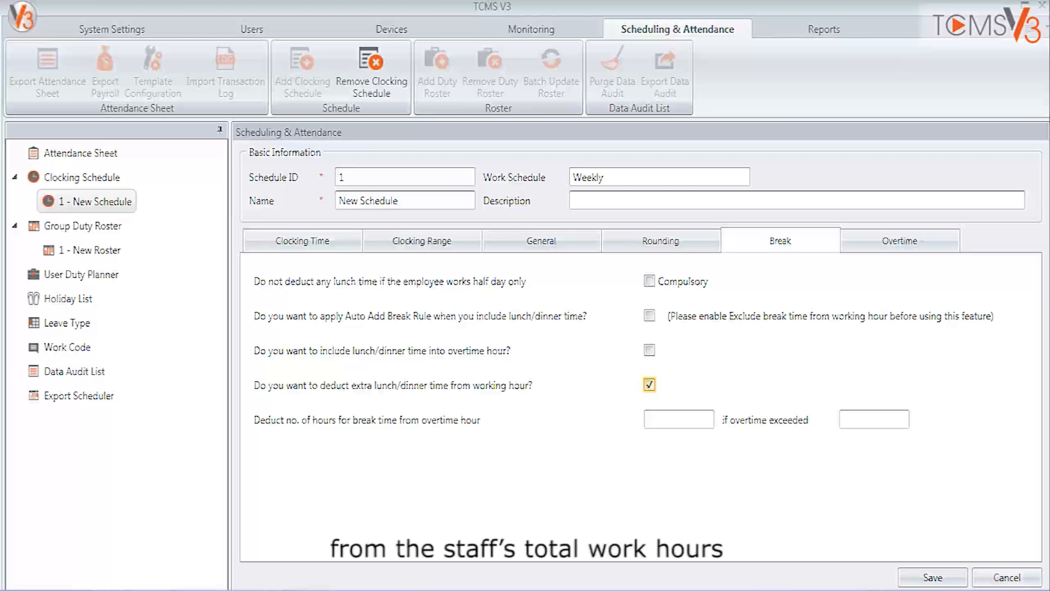
left_click(649, 385)
Set the break time deducted from overtime to 1.00 hour if overtime exceeds 3.00 hours.
left_click(674, 420)
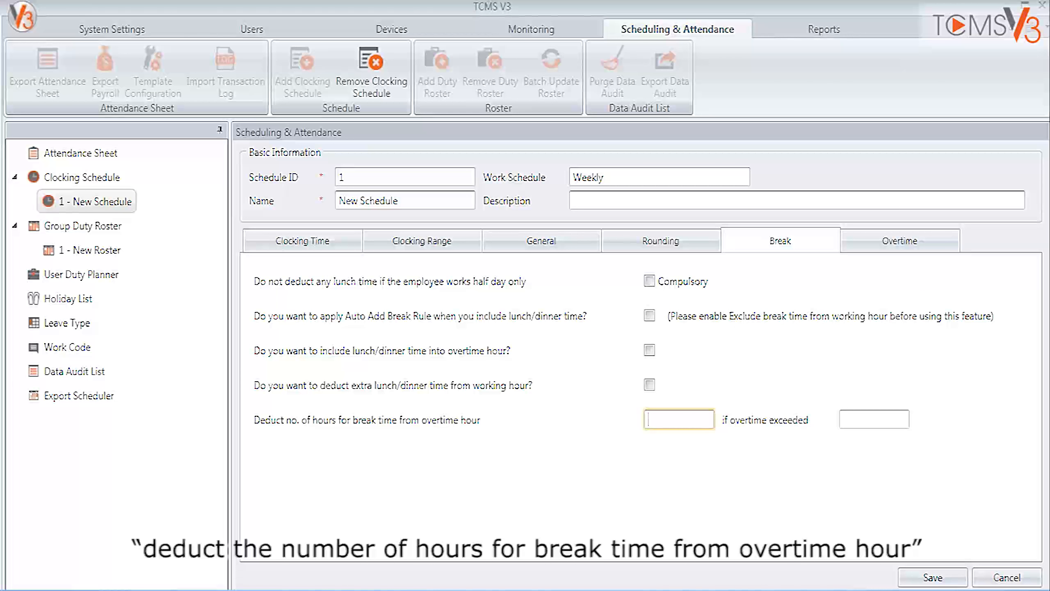
type("1.00")
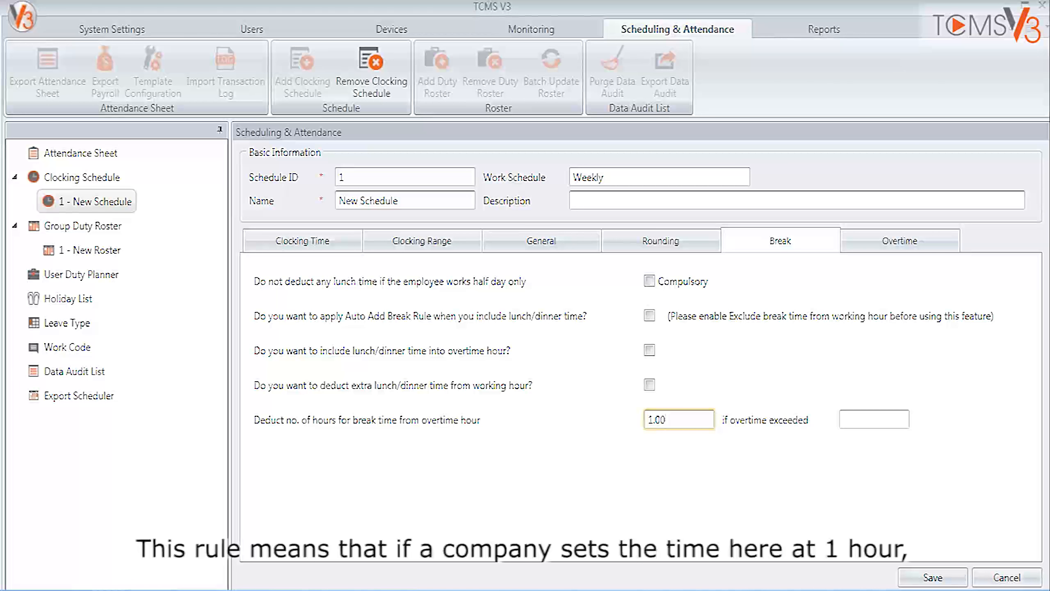
left_click(874, 419)
type("3.")
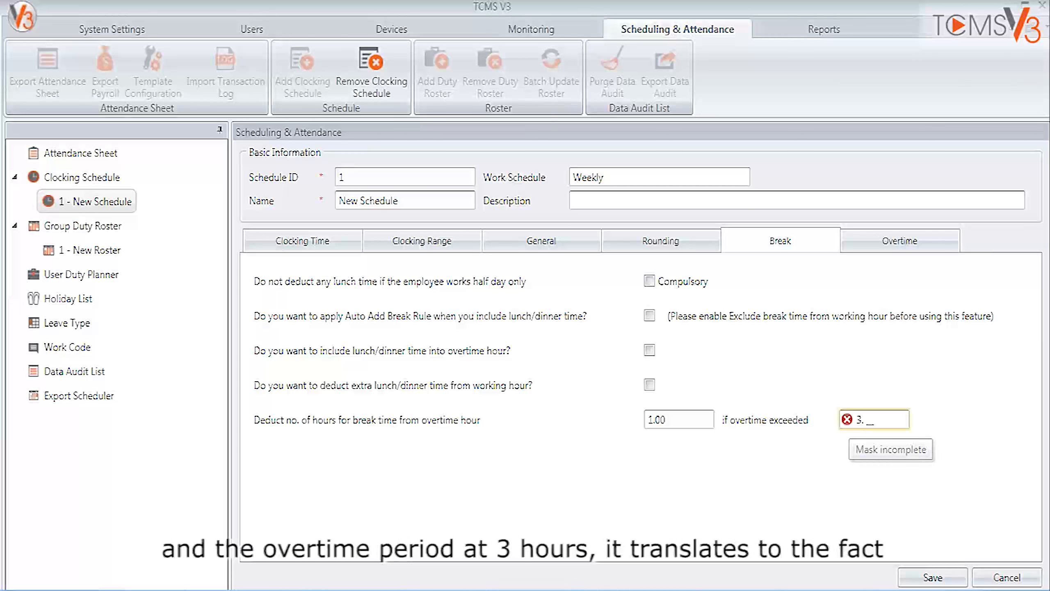
type("00")
key("Tab")
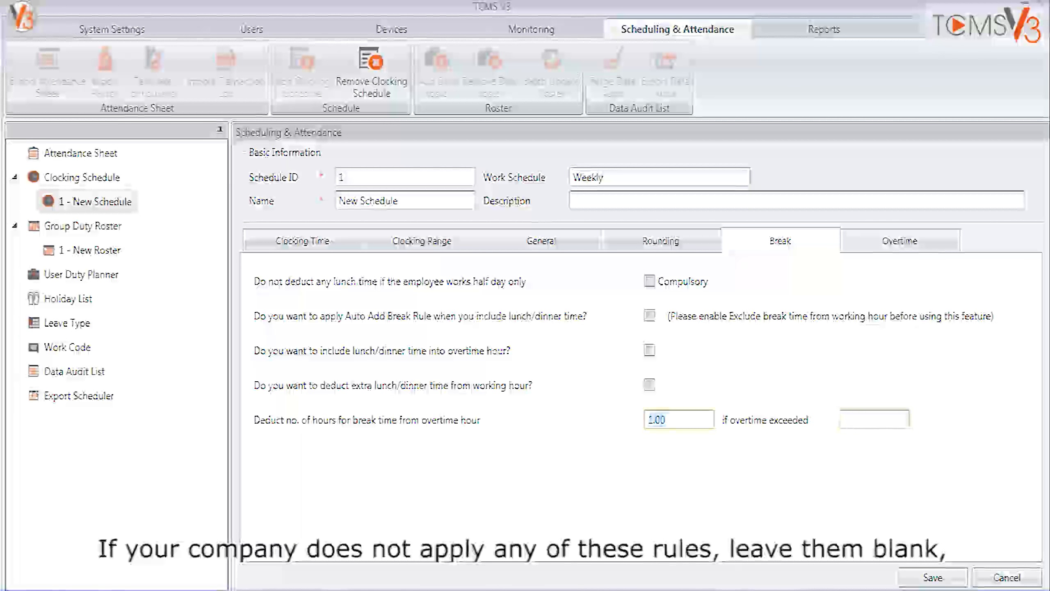
Save the schedule with both overtime break deduction values cleared, and open its Overtime settings.
key("BackSpace")
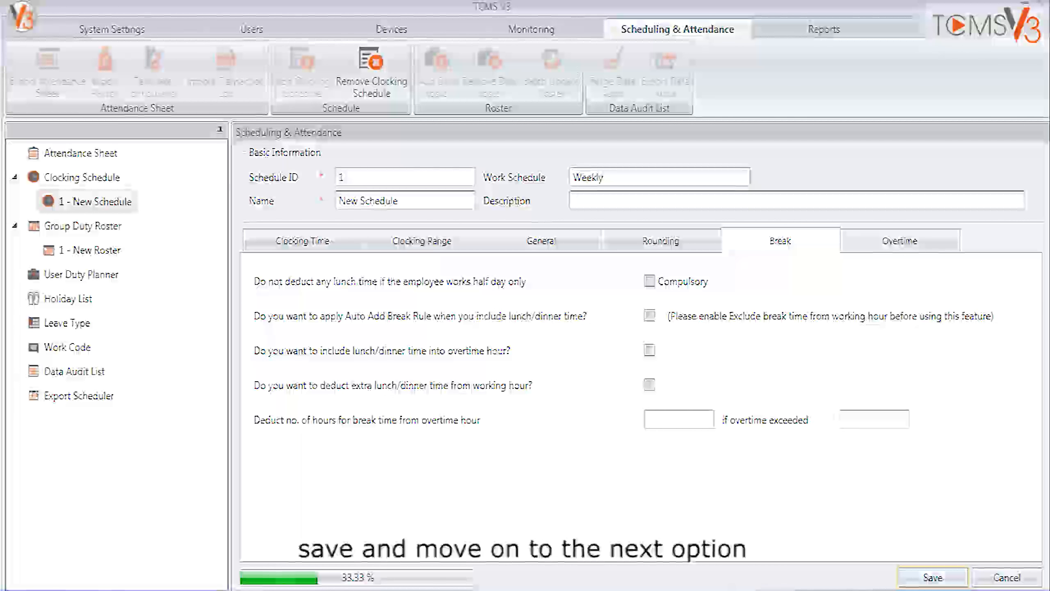
left_click(899, 241)
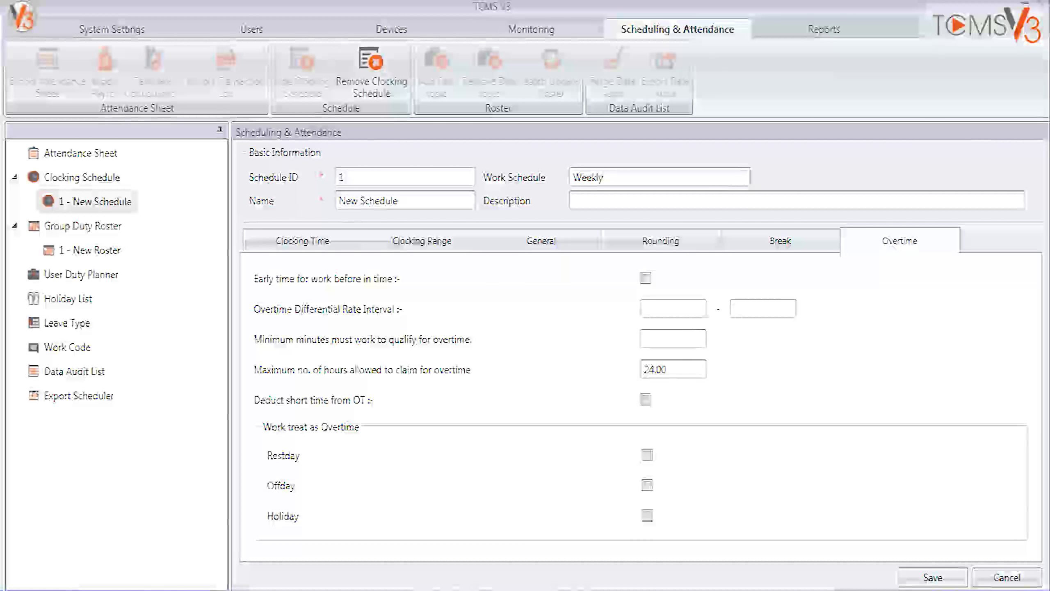